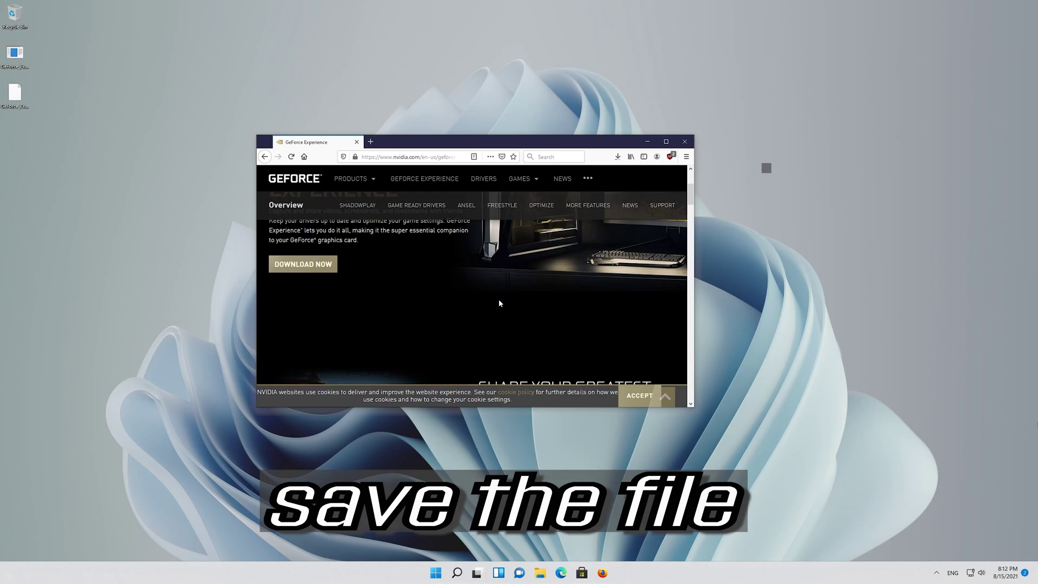
- Close the browser, run the downloaded GeForce Experience installer from the desktop and allow it to make changes to the device
click(617, 158)
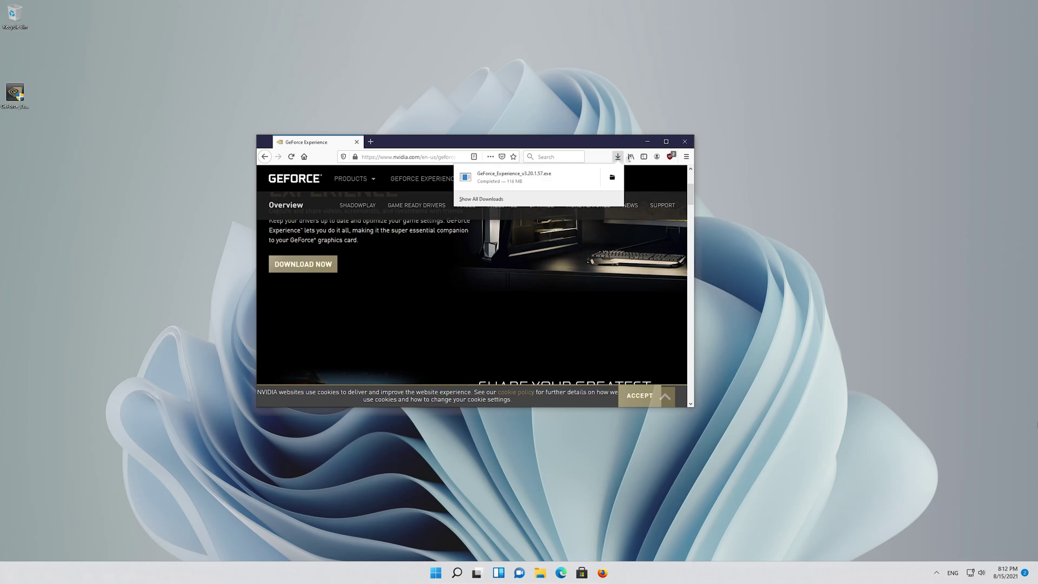
click(685, 142)
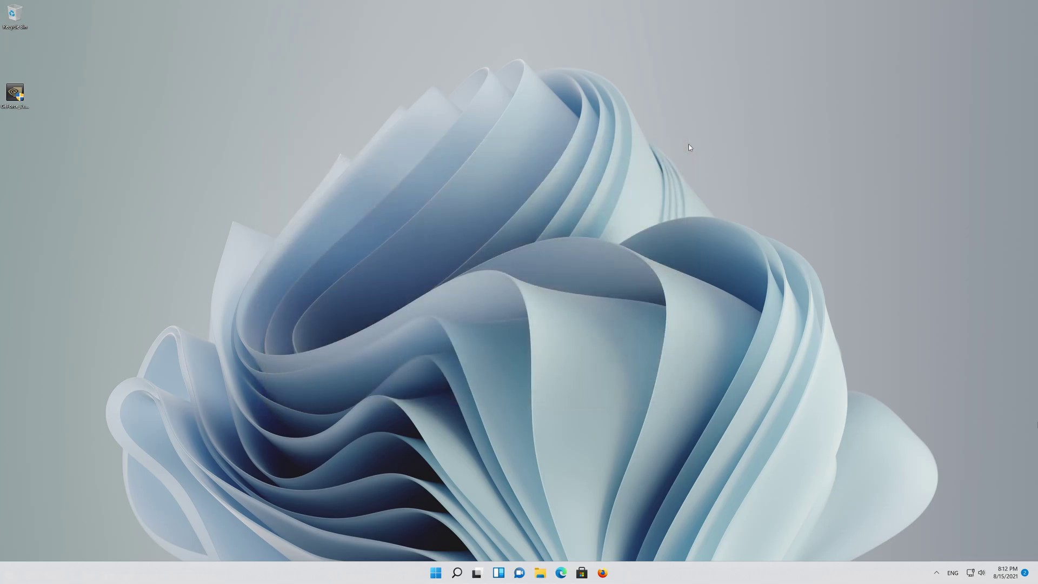
double_click(18, 100)
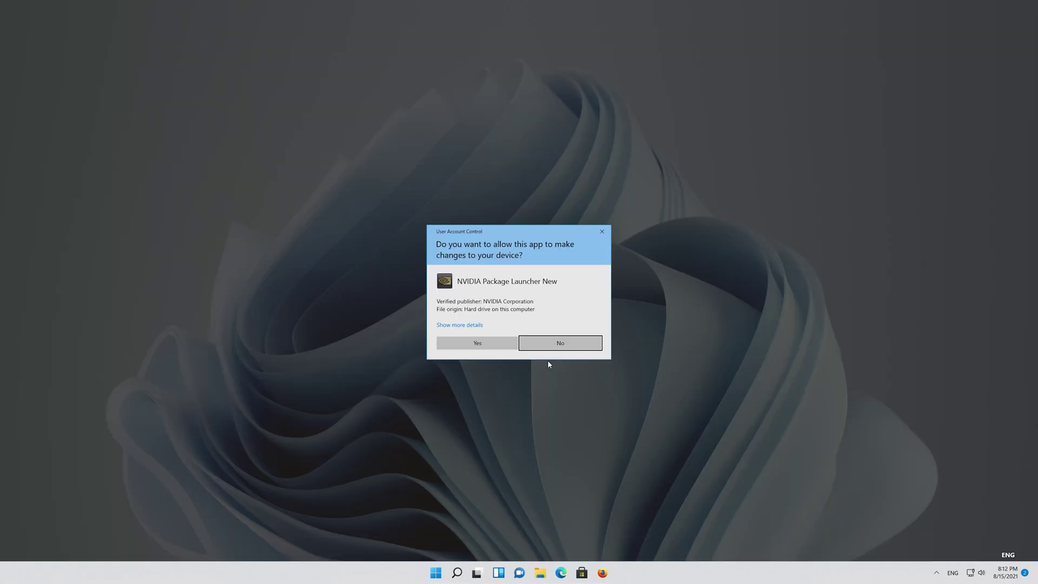
click(478, 343)
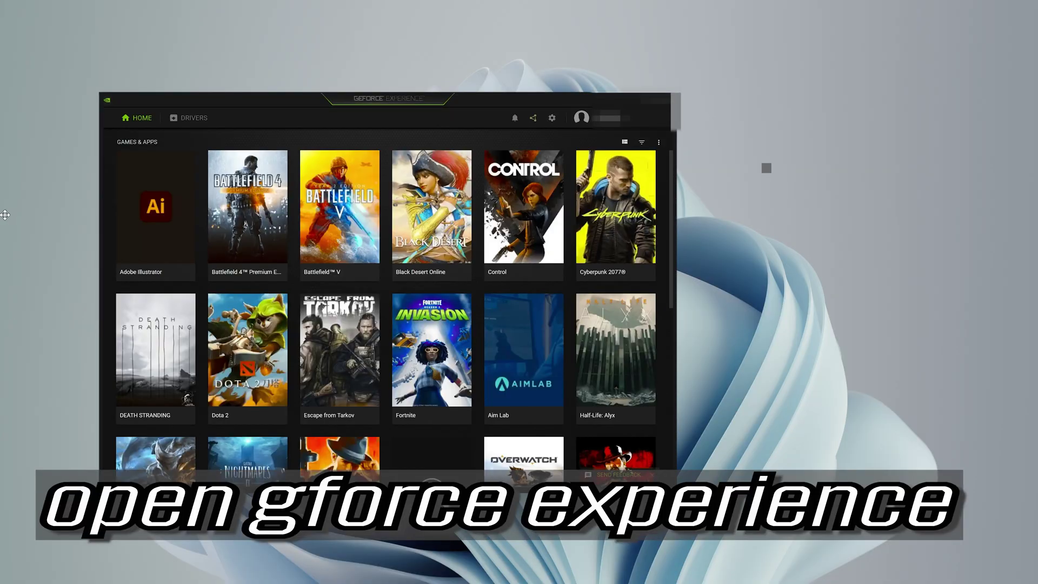
- Check for available graphics driver updates in GeForce Experience
drag(218, 90, 388, 76)
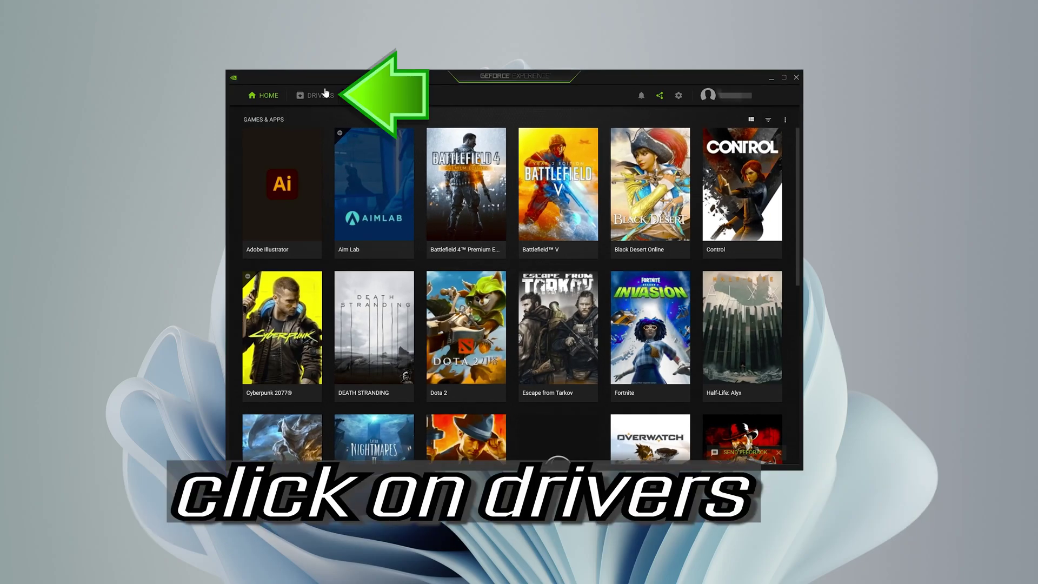
click(310, 99)
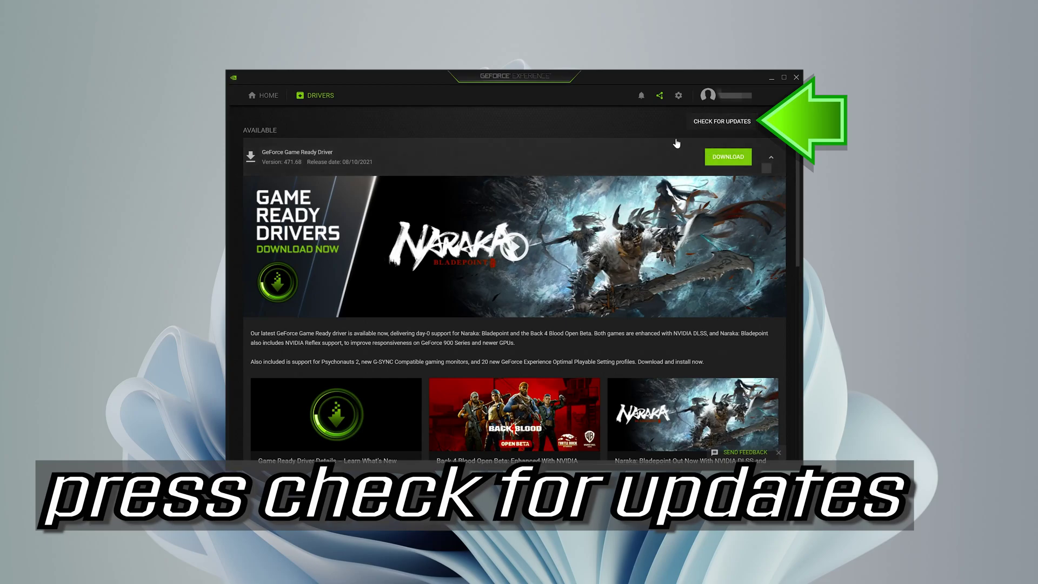
click(716, 122)
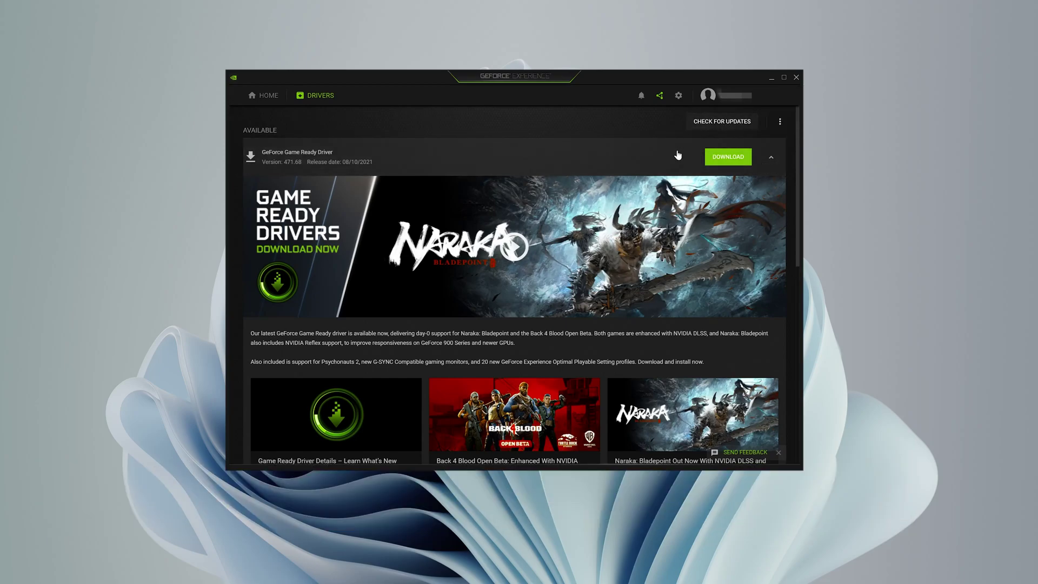
click(722, 121)
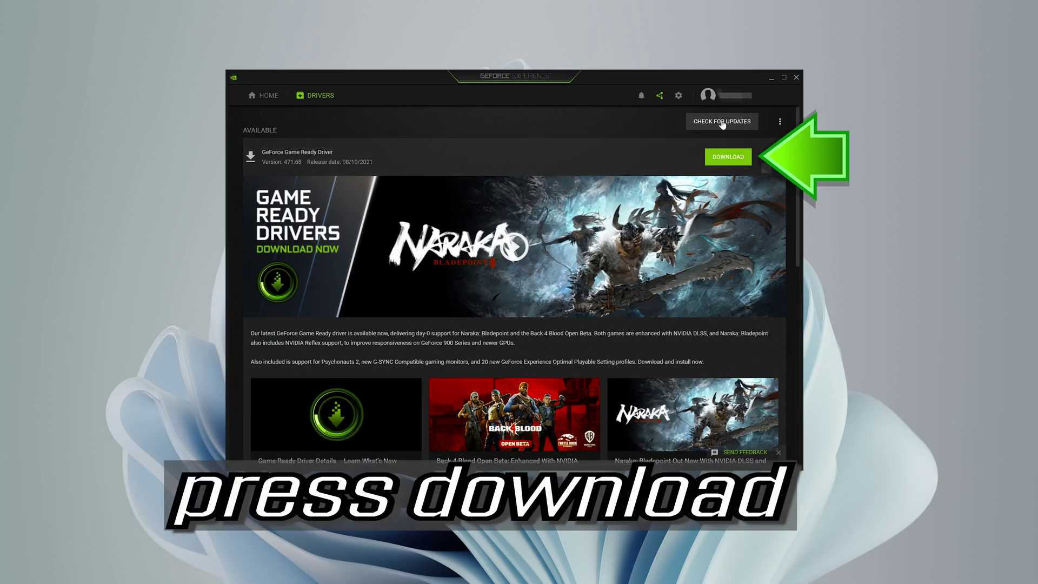
- Download GeForce Game Ready Driver version 471.68 and start its express installation
click(724, 158)
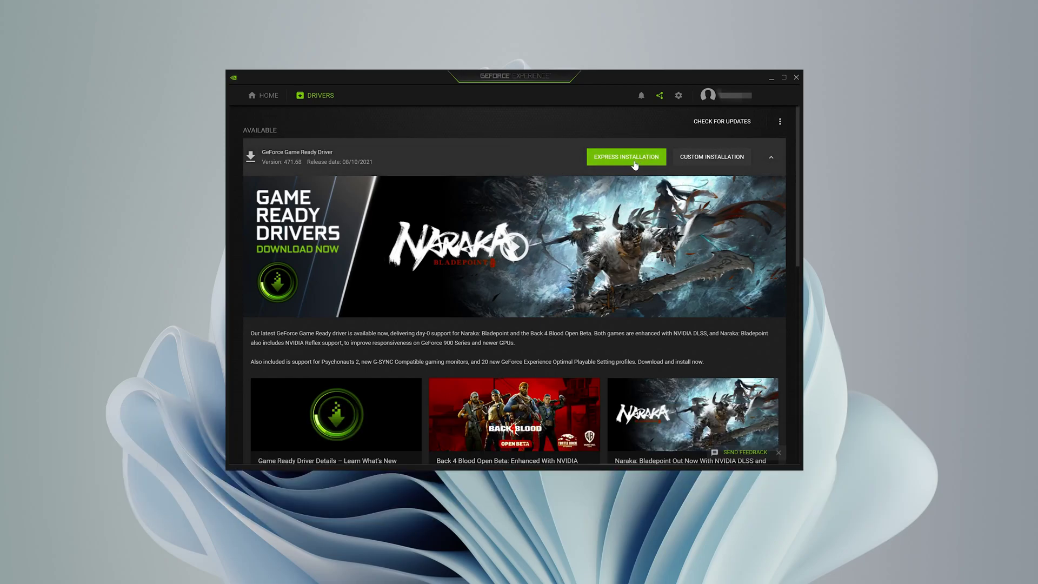
click(635, 162)
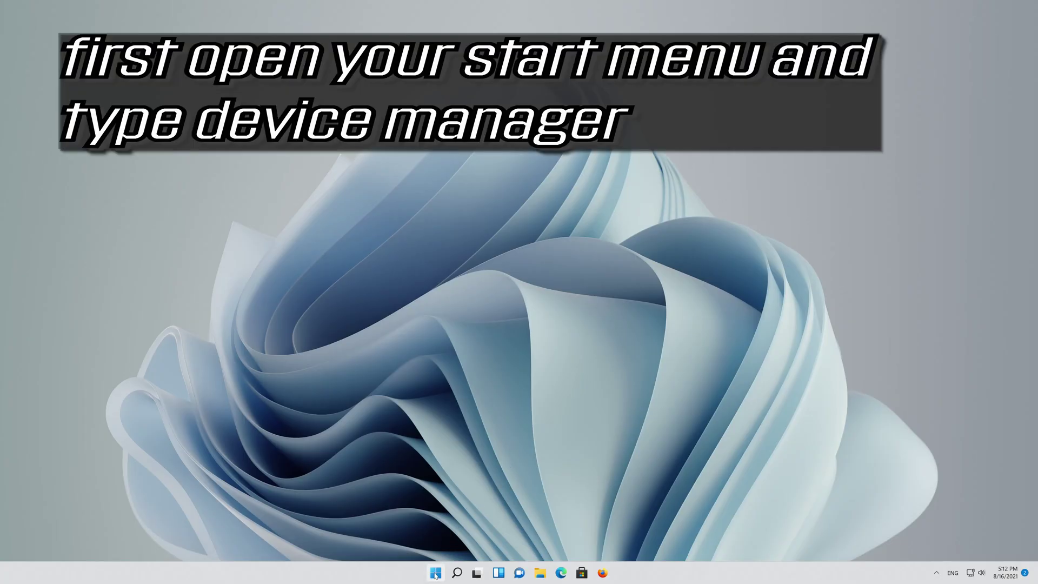
- Search Windows for "device manager" and open Device Manager
click(436, 573)
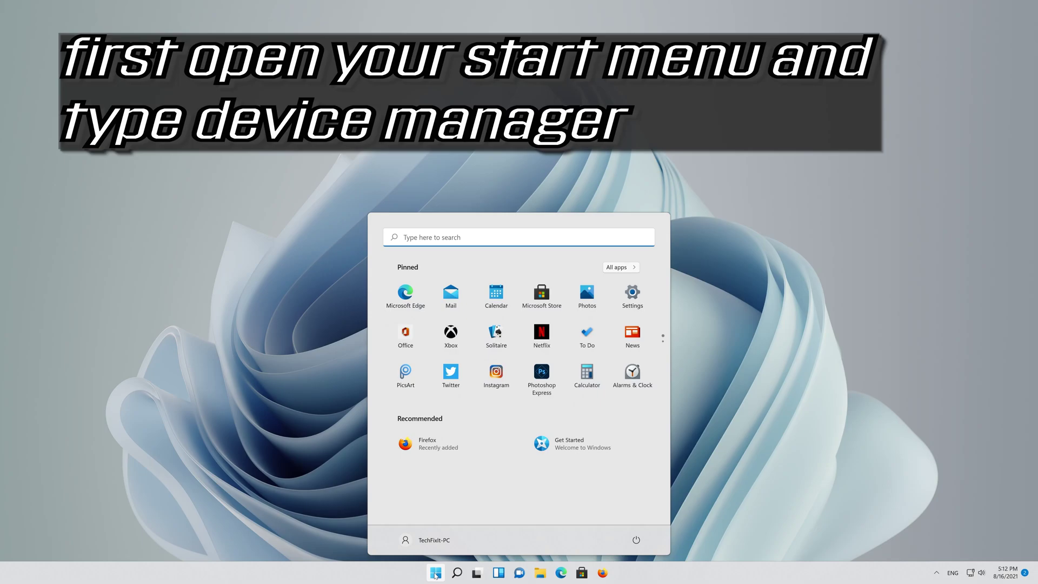
text(device ma)
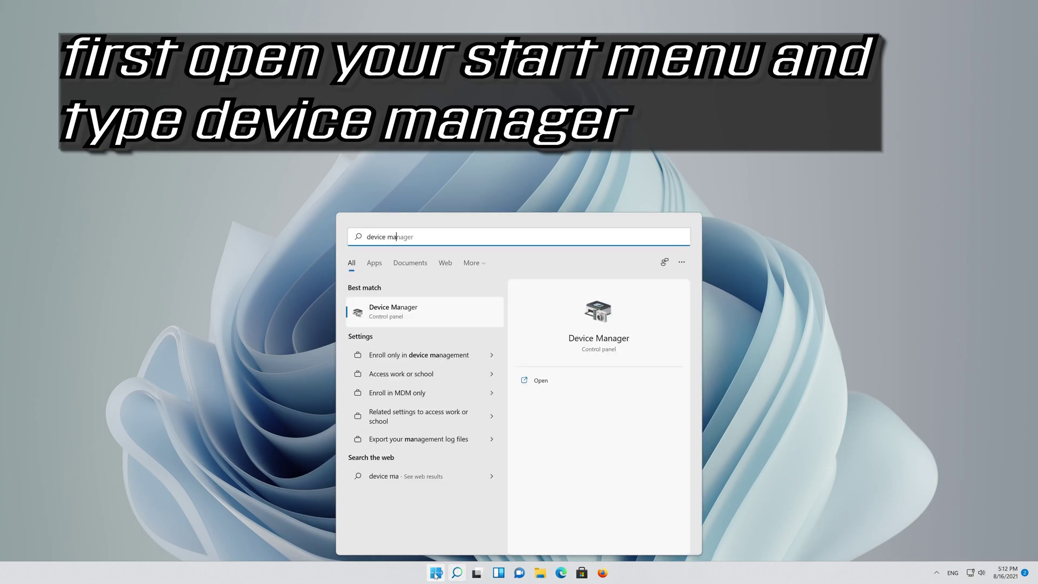
text(nager)
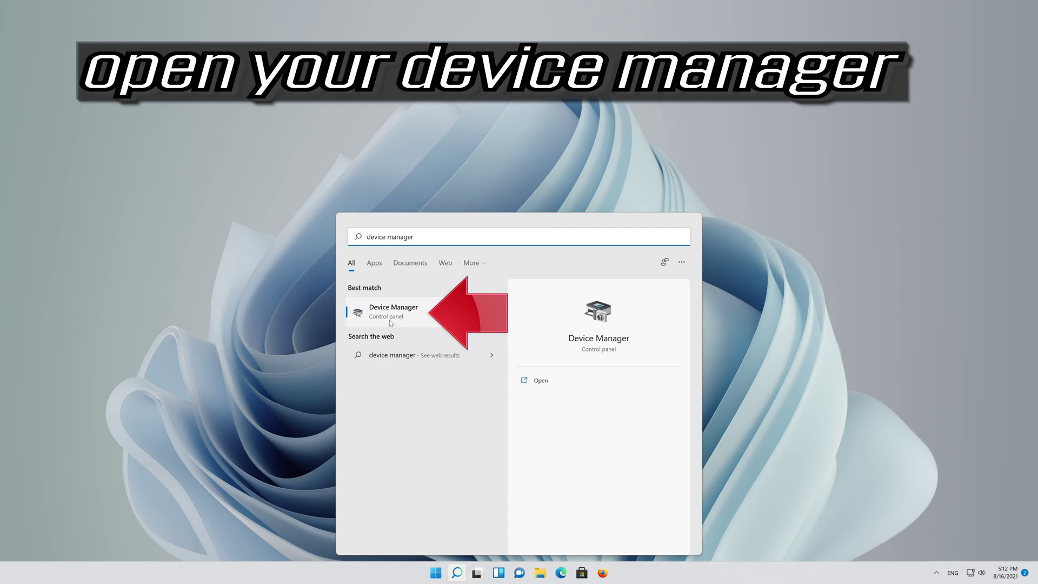
click(414, 313)
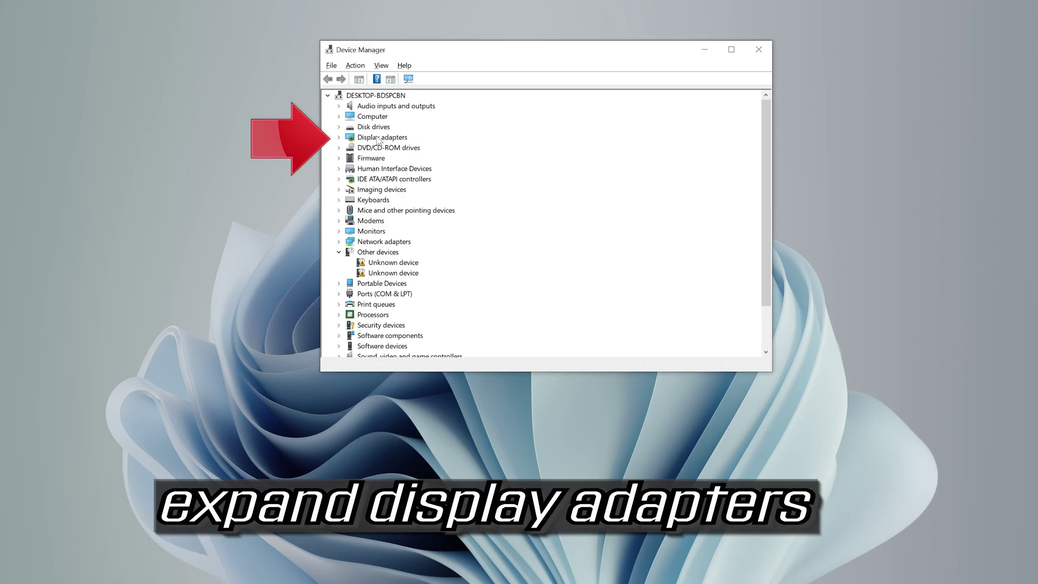
- Open the driver properties of the NVIDIA GeForce RTX 3080 Ti display adapter
click(340, 138)
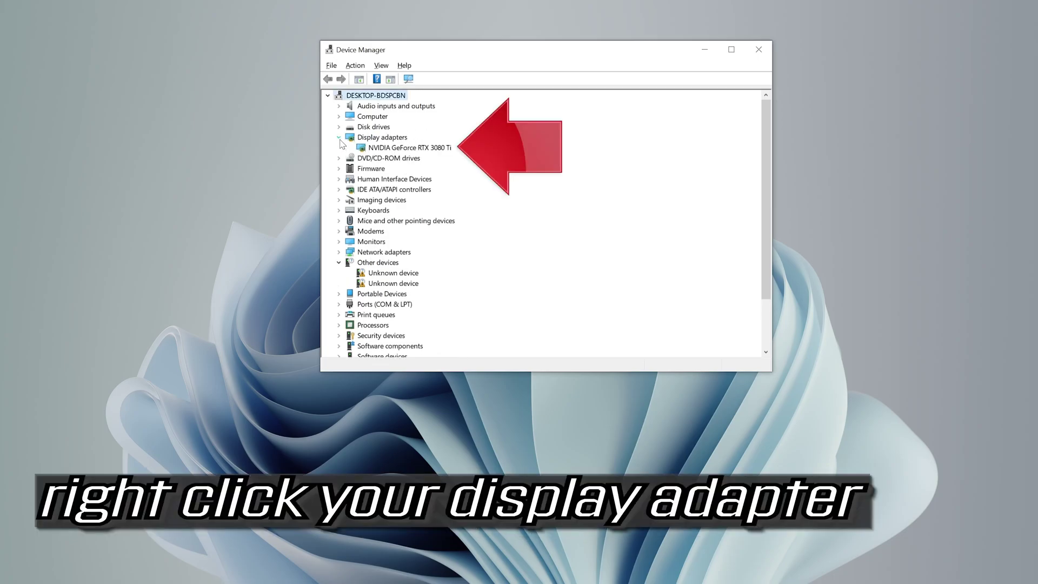
right_click(434, 152)
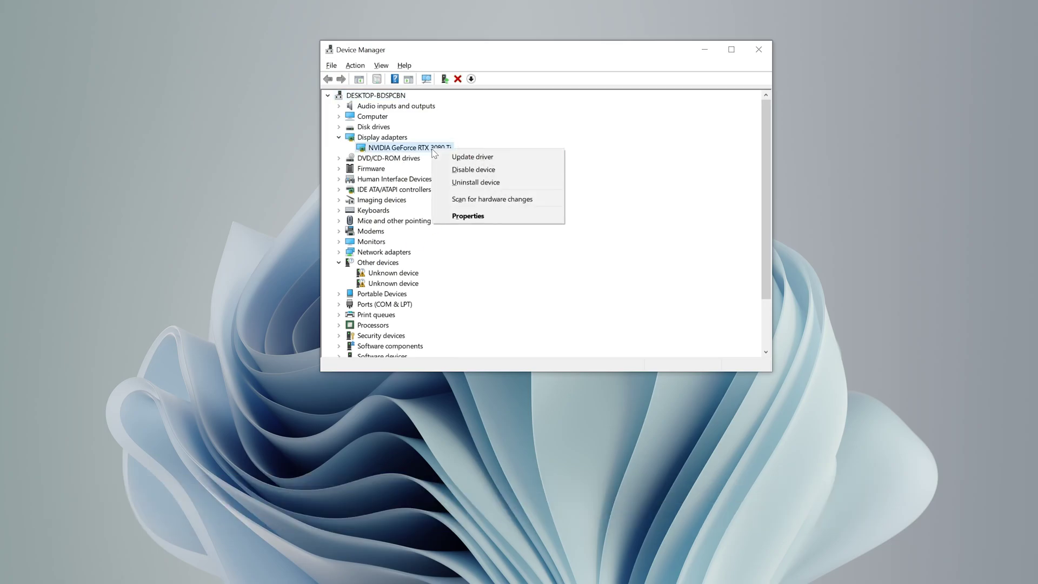
click(497, 216)
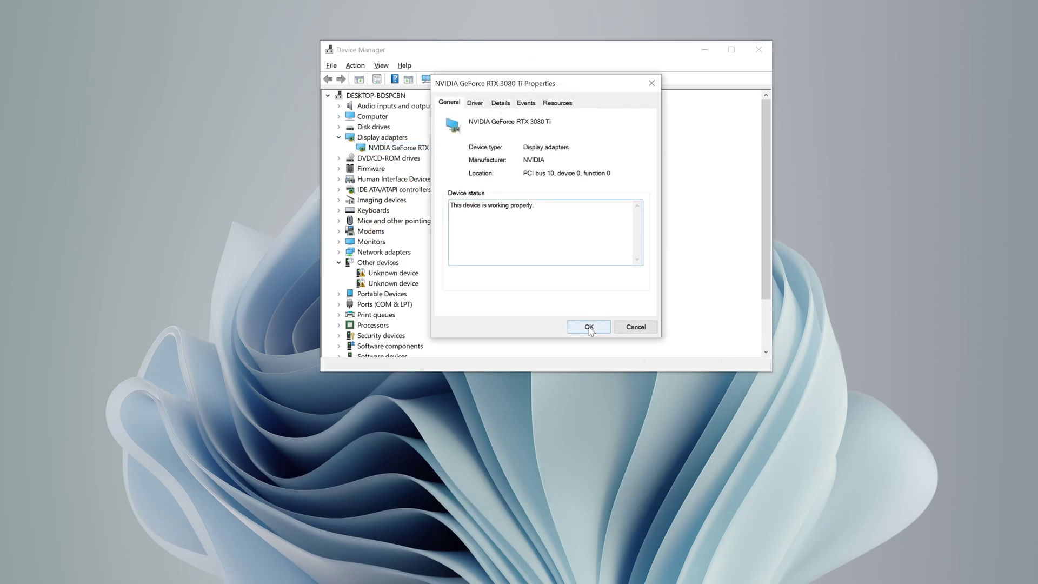
click(475, 105)
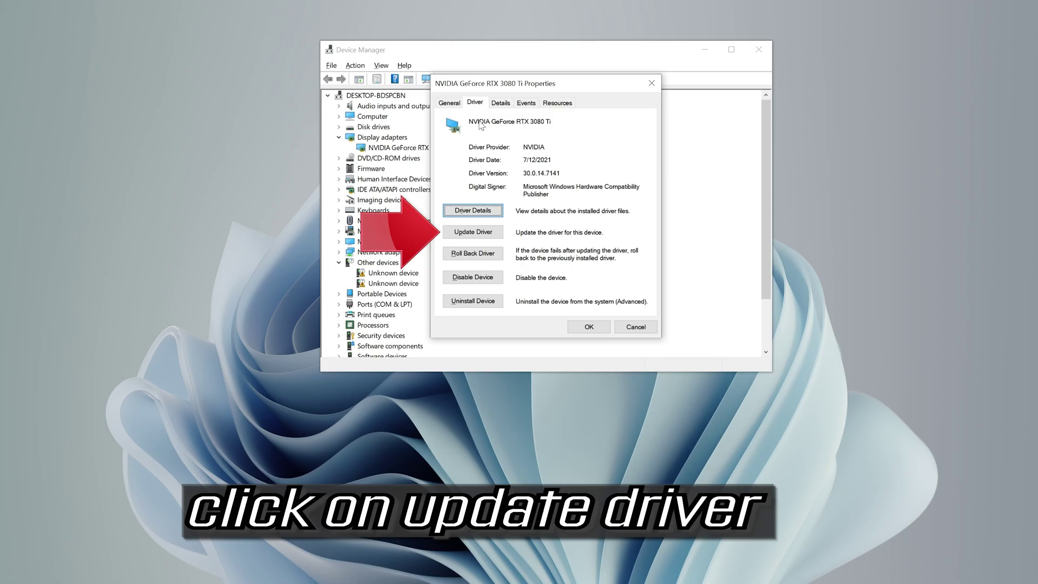
- Update the display adapter's driver by searching automatically for drivers, and close the wizard, the properties and Device Manager
click(459, 233)
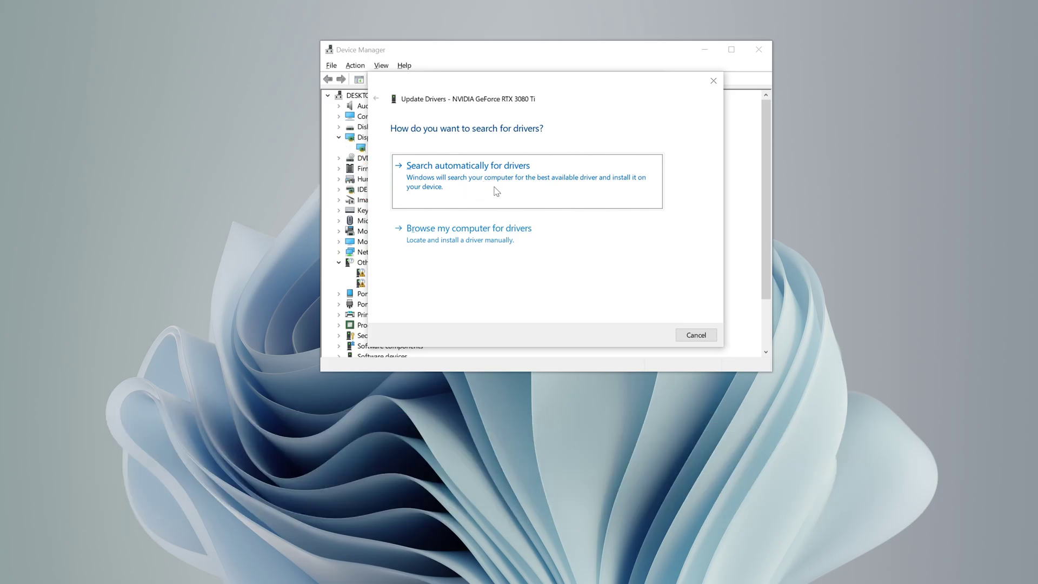
click(493, 191)
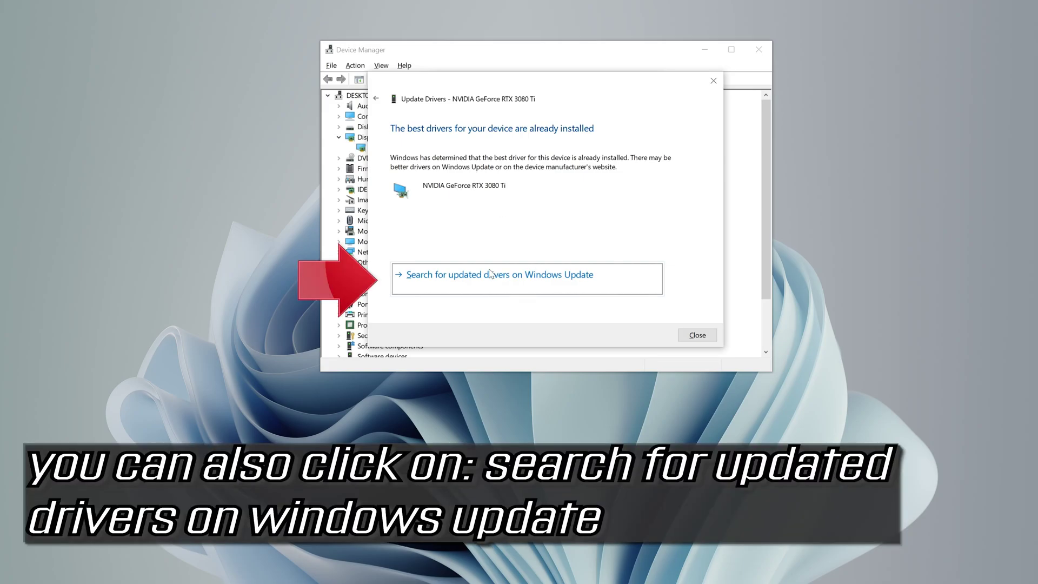
click(698, 335)
click(652, 83)
click(758, 50)
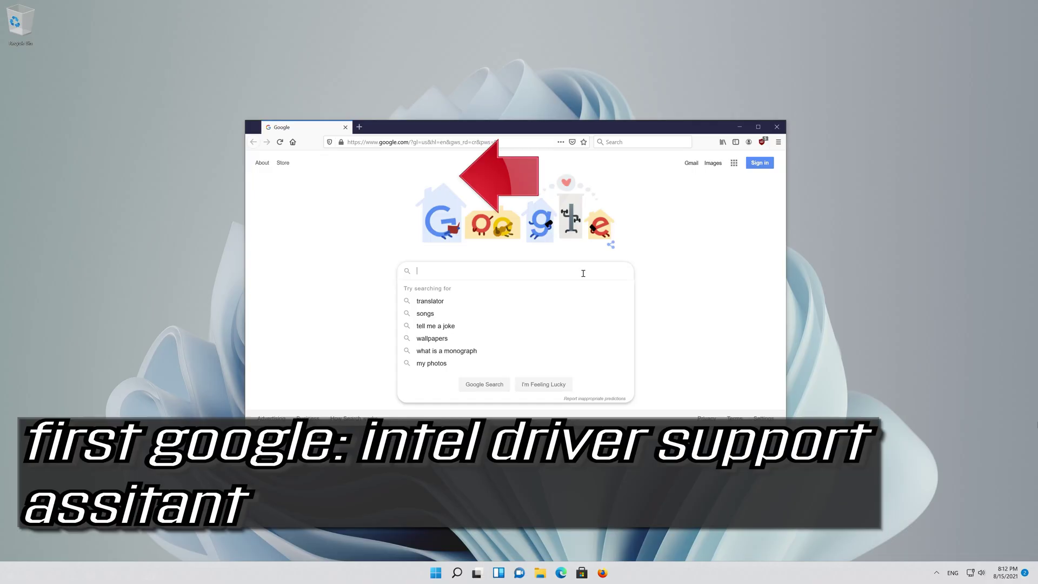
- Search Google for "intel driver support assistant"
text(inte)
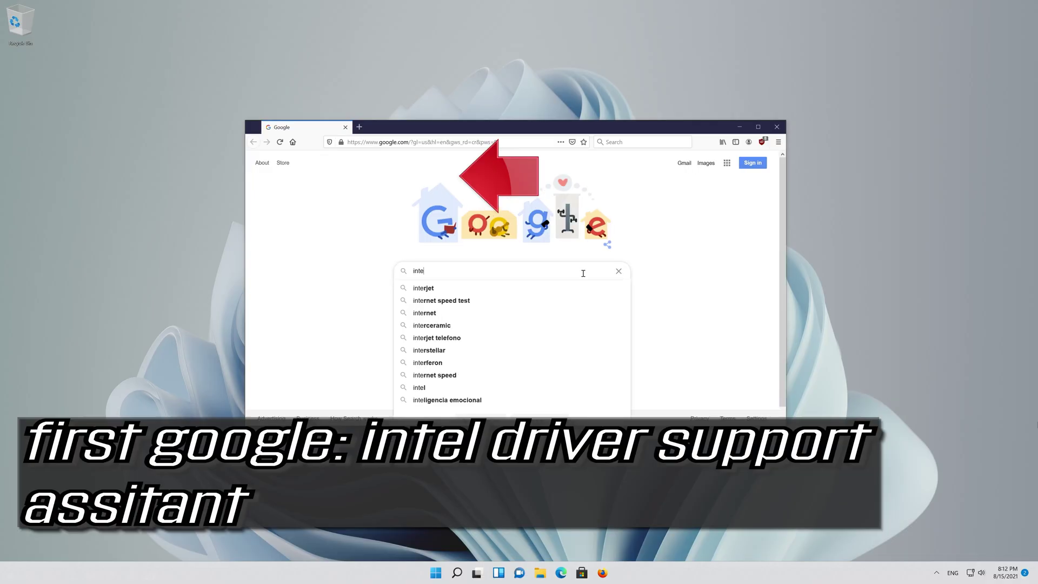
text(l driver)
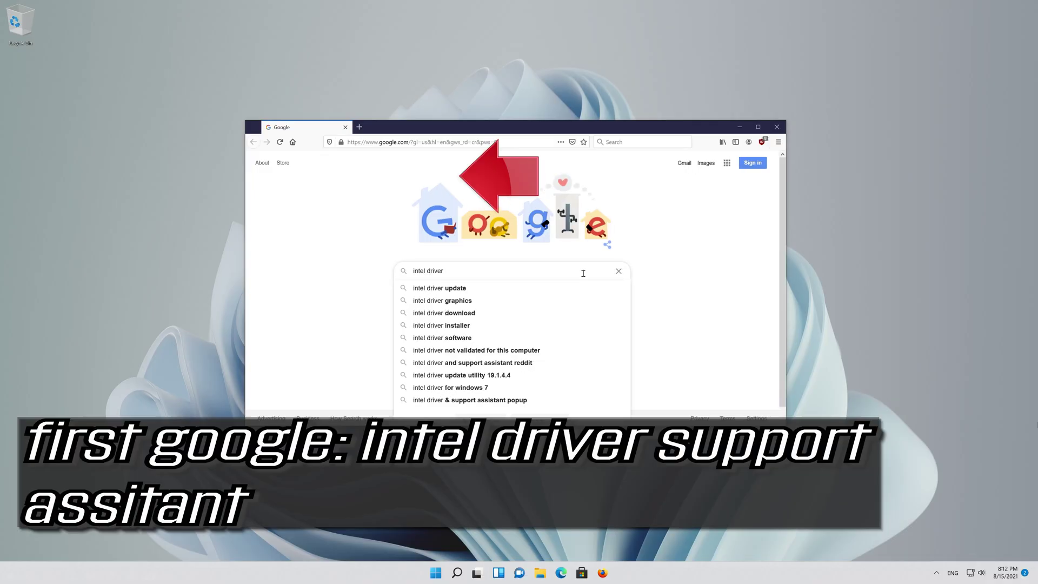
text( support a)
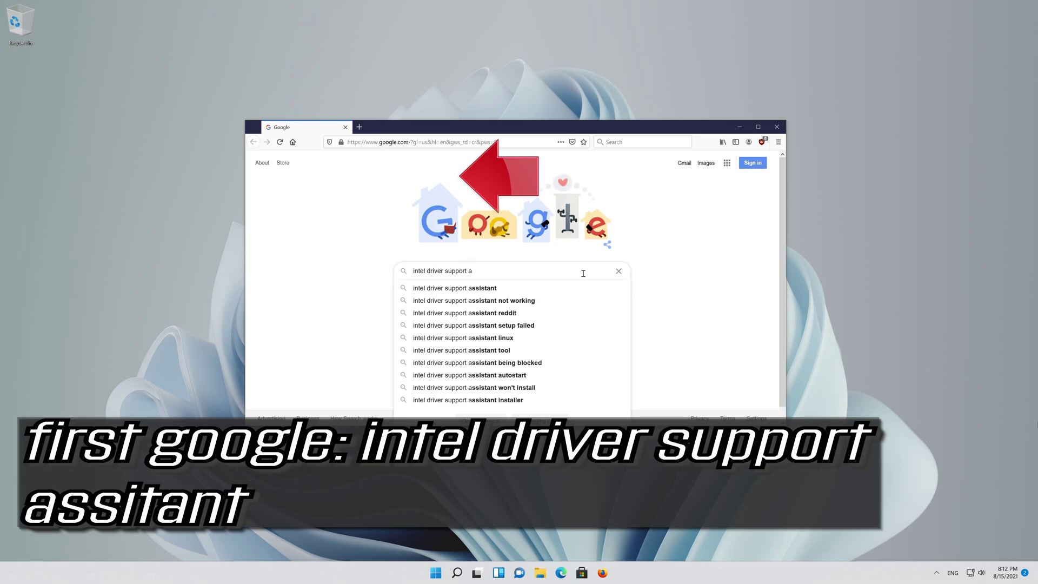
text(ssistant)
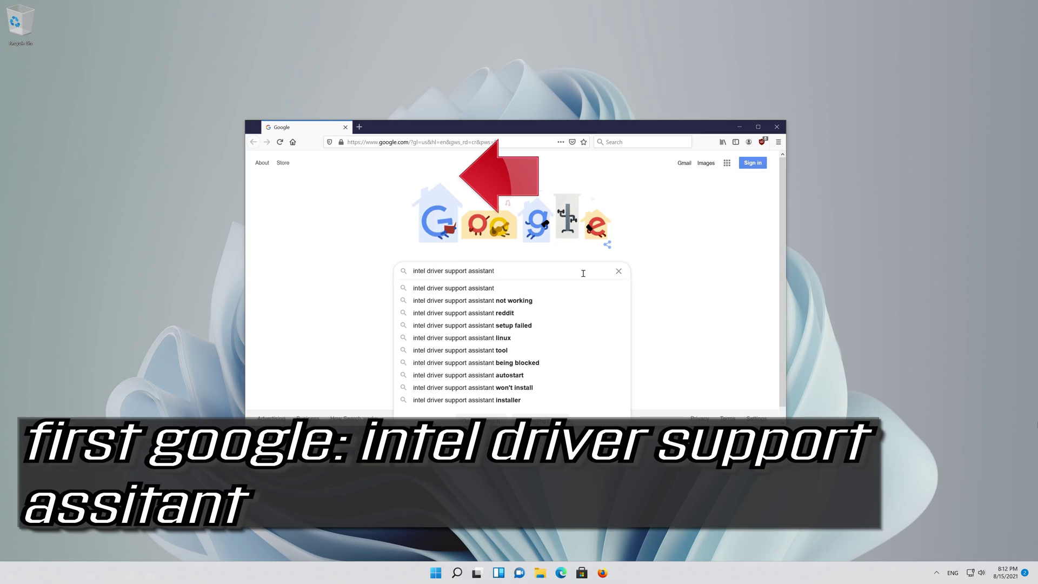
key(Return)
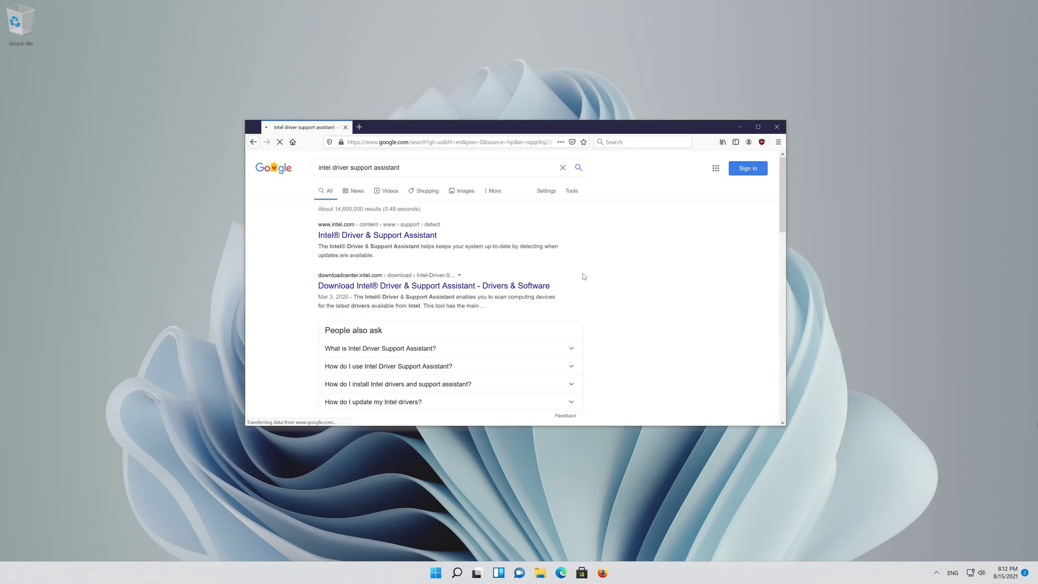
- Open Intel's Driver & Support Assistant page from the results and save the file Intel-Driver-and-Support-Assistant-Installer.exe
click(394, 236)
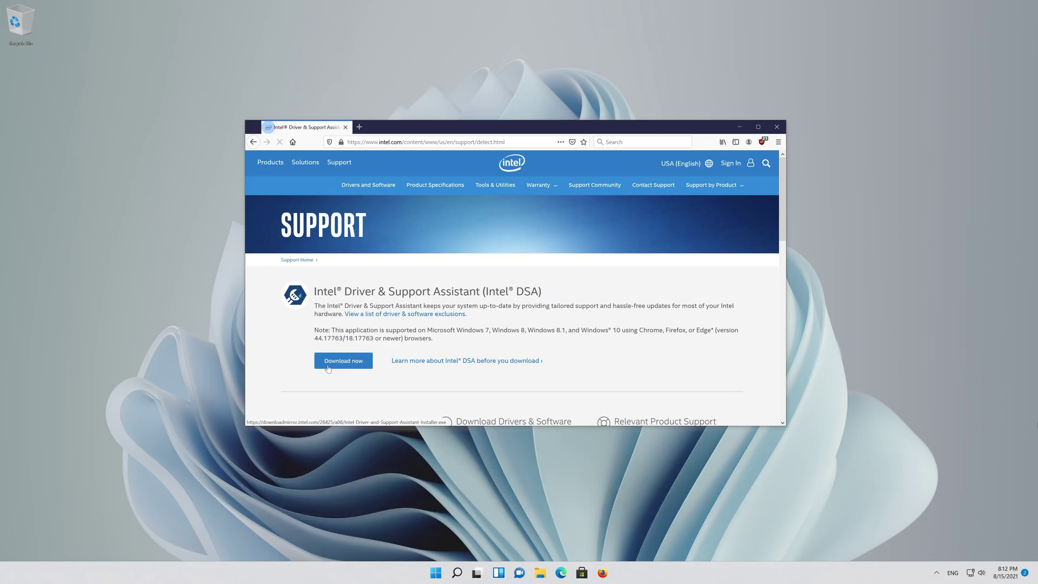
click(343, 360)
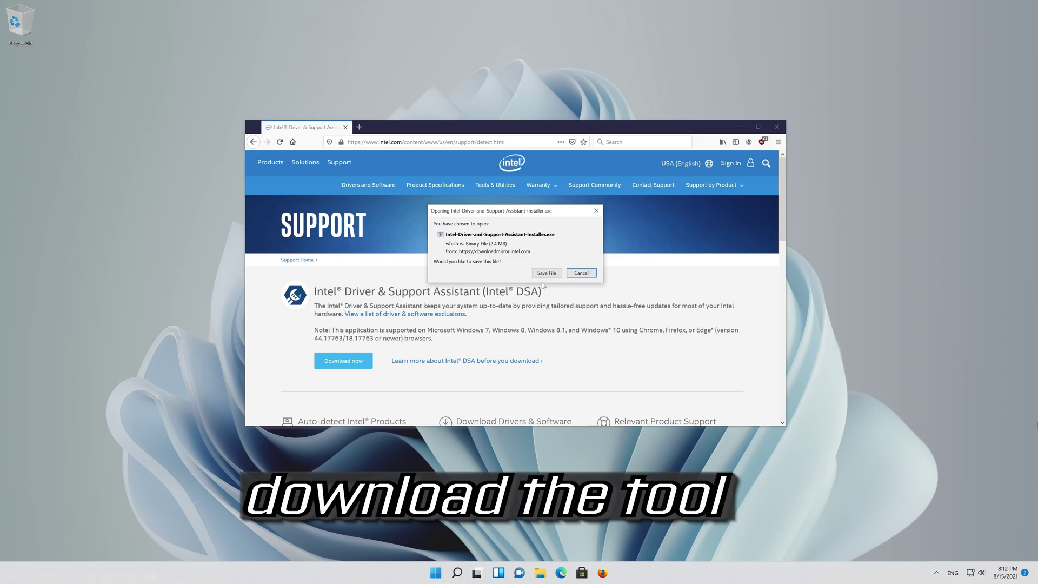
click(540, 274)
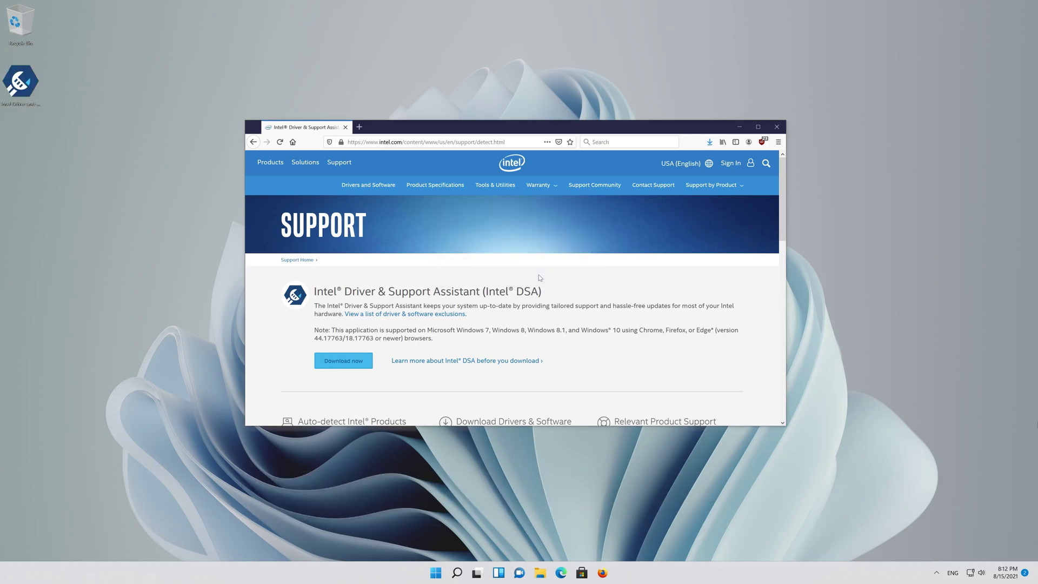
- Run the downloaded Intel installer, accept the license terms and install Intel Driver & Support Assistant, allowing it to make changes
double_click(22, 90)
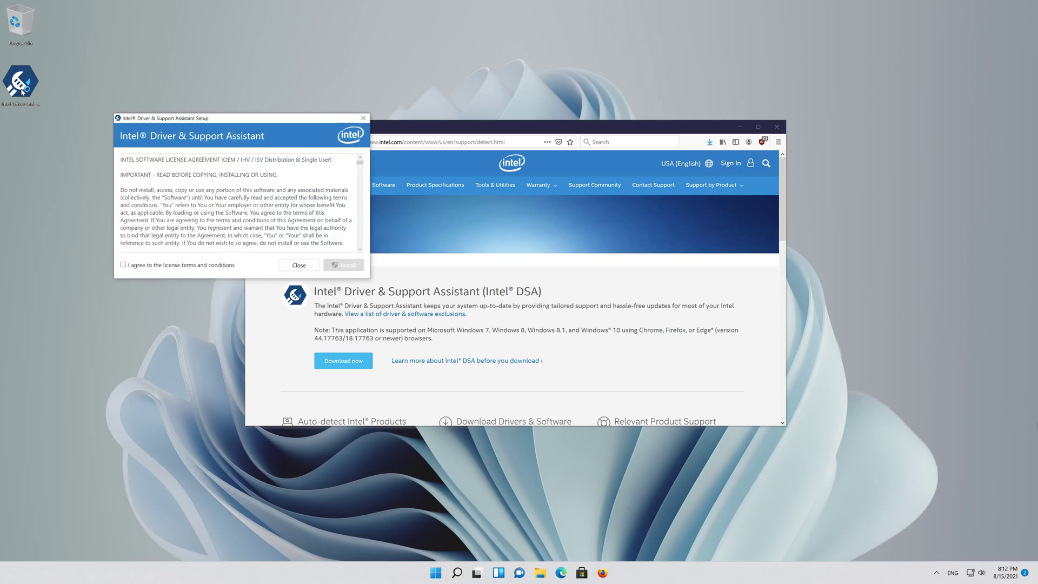
drag(140, 117, 407, 173)
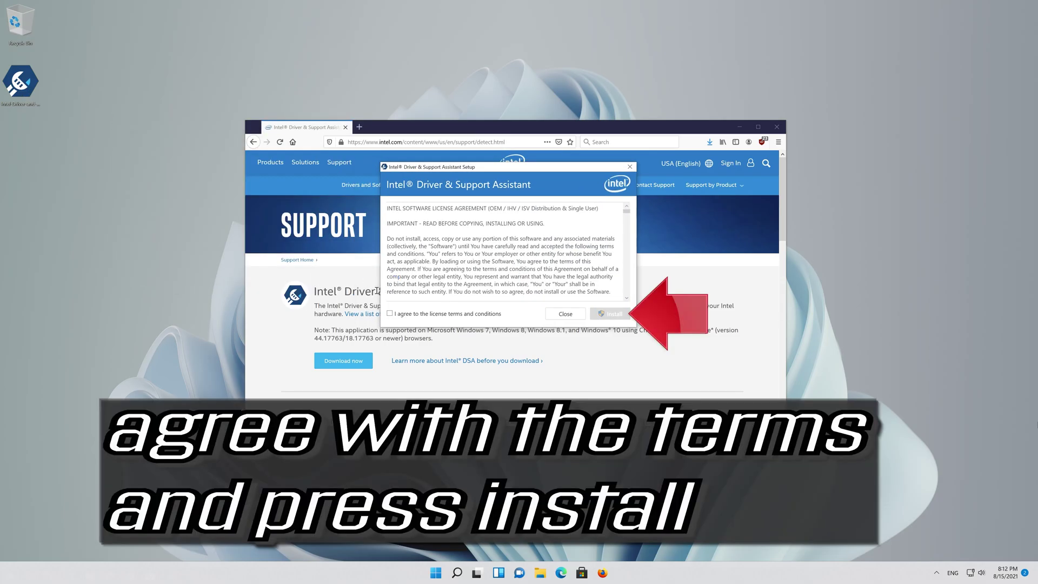
click(390, 314)
click(612, 314)
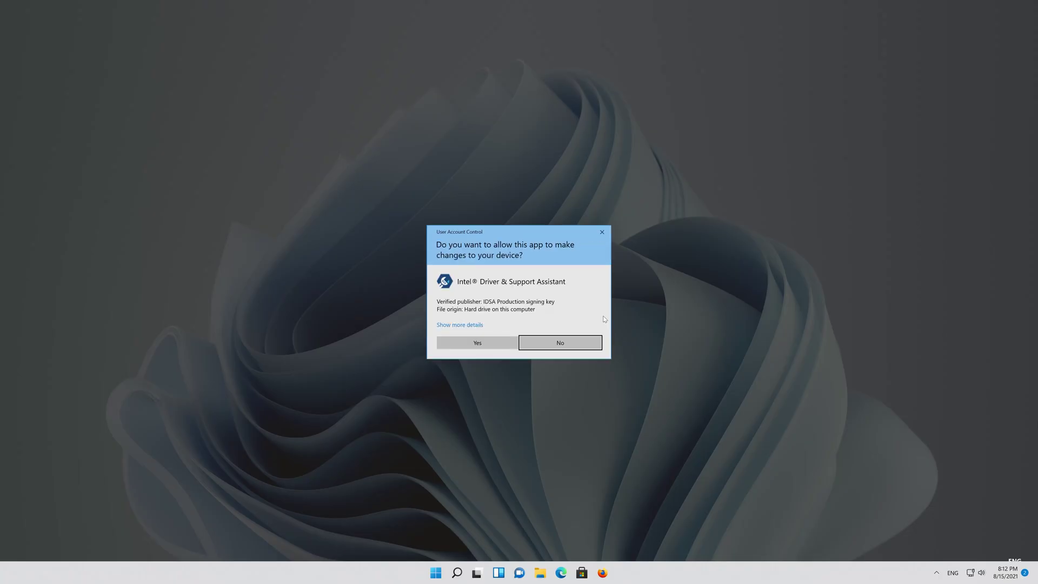
click(469, 345)
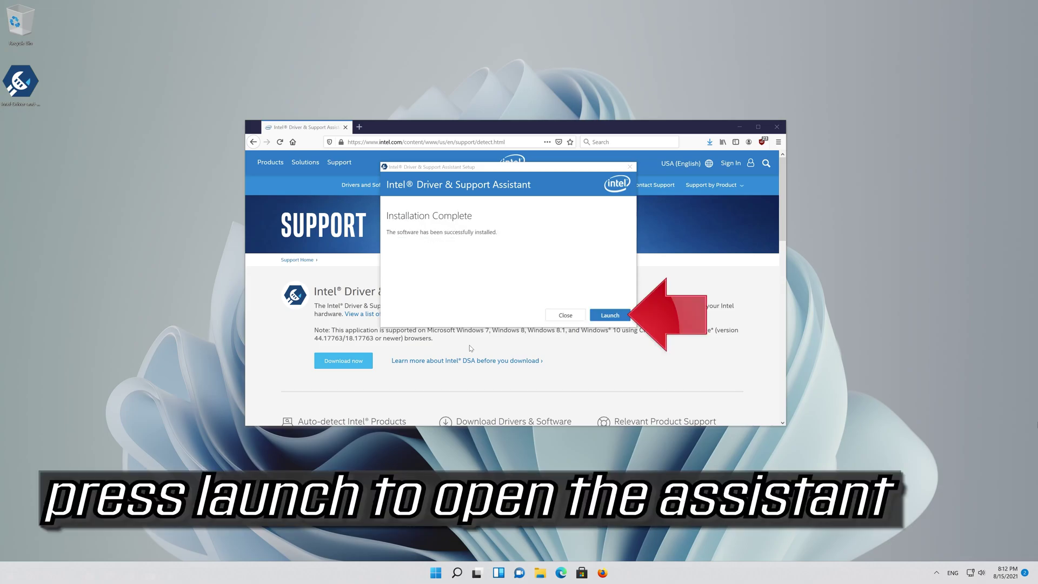
- Launch the installed Intel Driver & Support Assistant and look through its support page
click(602, 318)
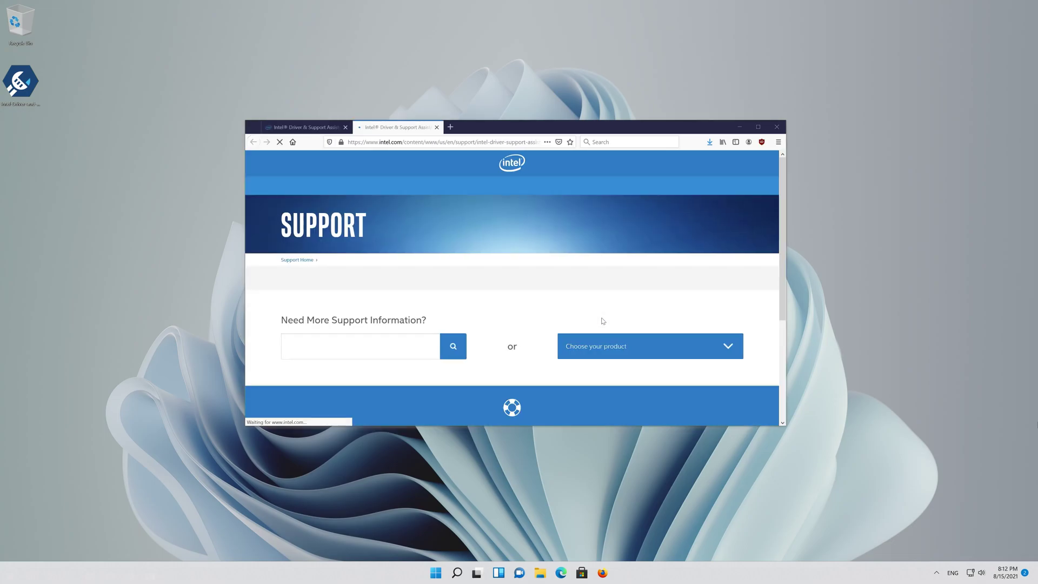
scroll(540, 328, down, 3)
scroll(540, 328, down, 3)
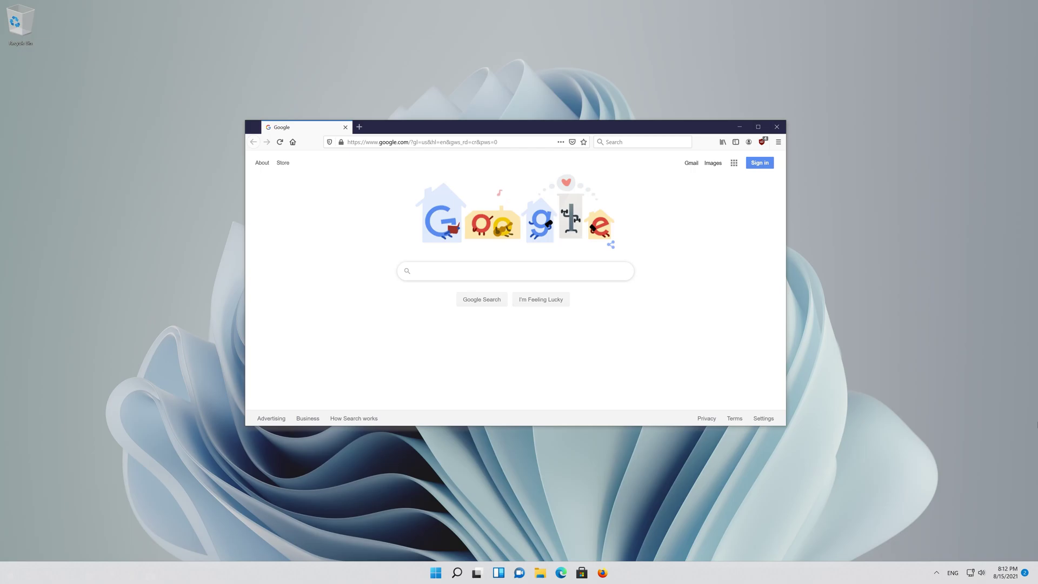
- Search Google for "amd gpu drivers download"
text(am)
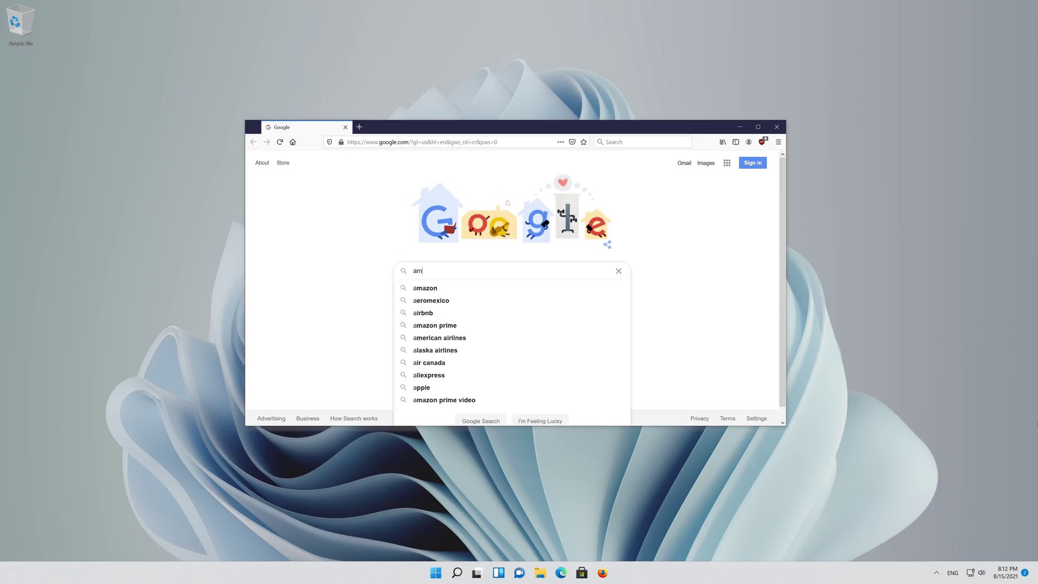
text(d gpu)
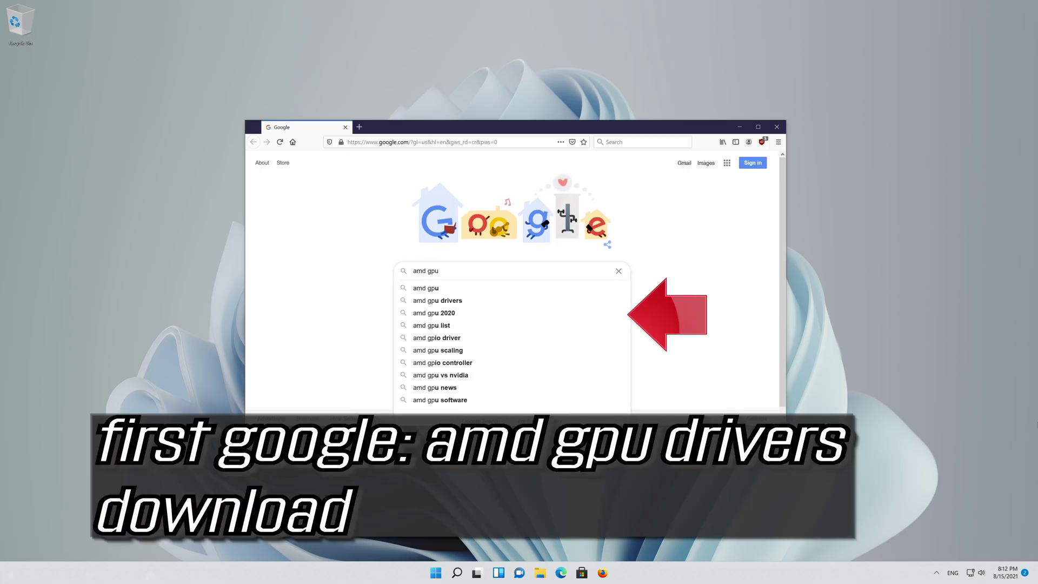
text( drive)
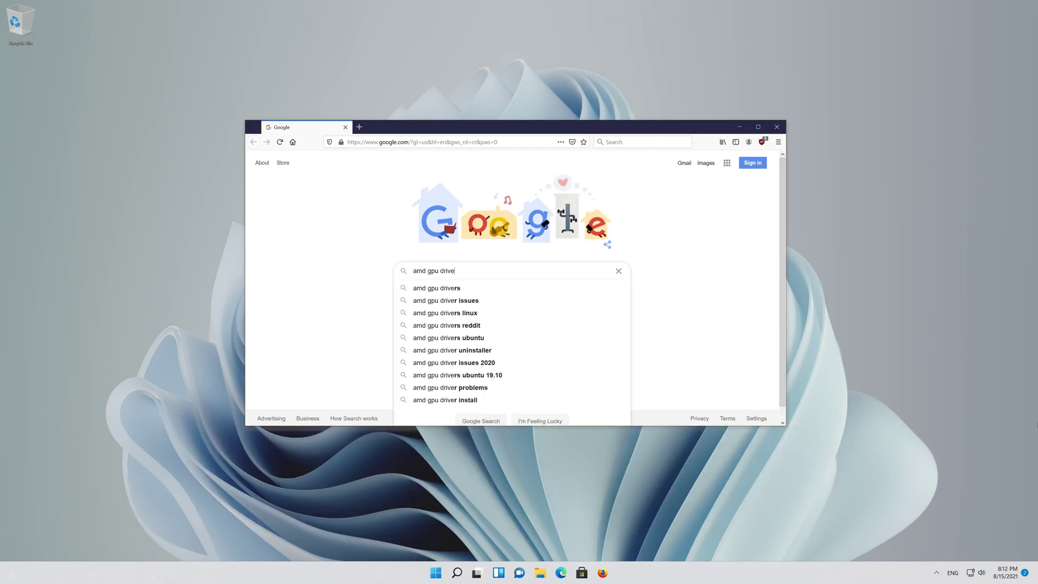
text(rs d)
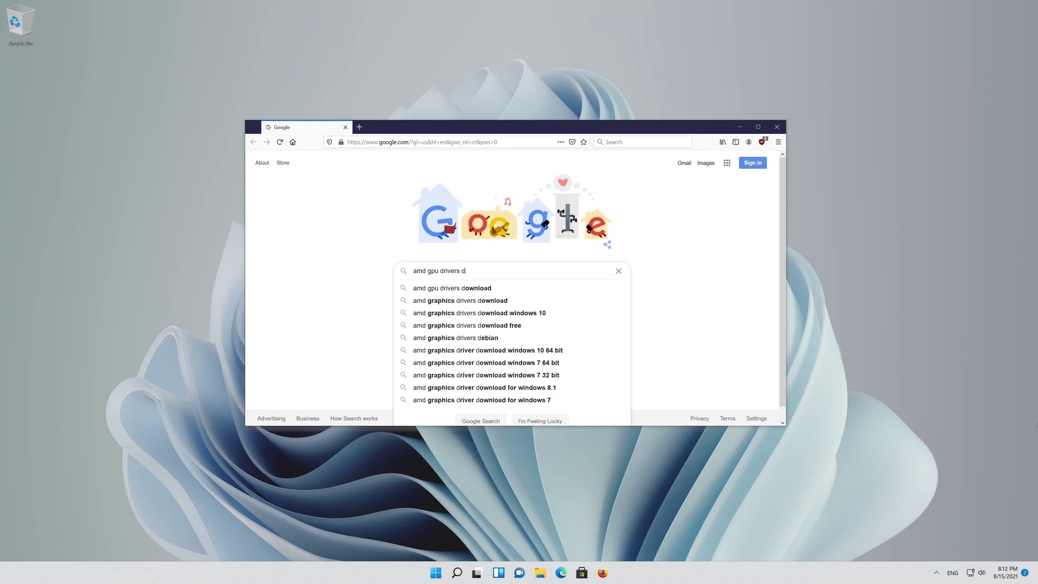
text(ownload)
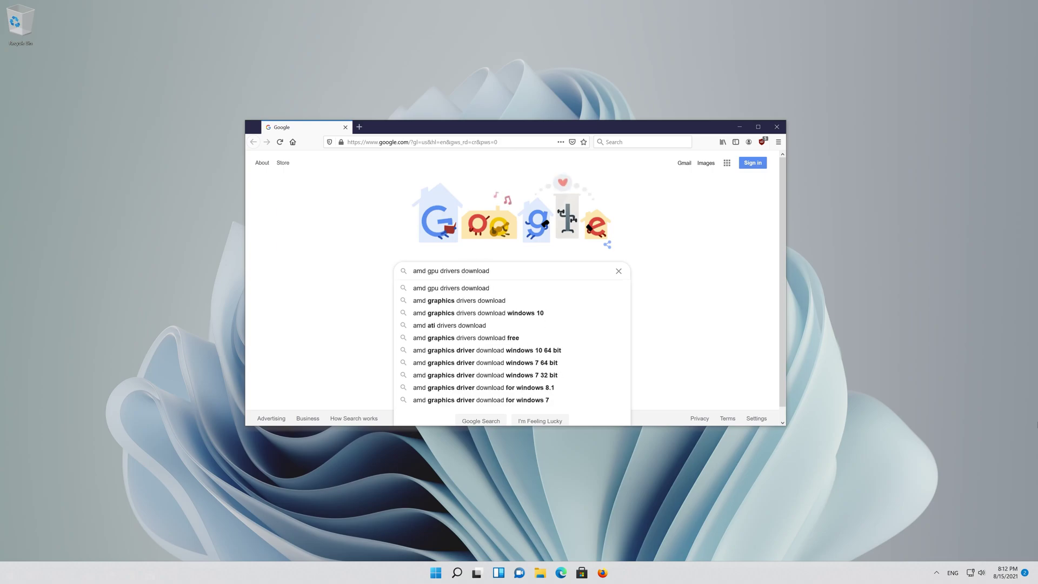
key(Return)
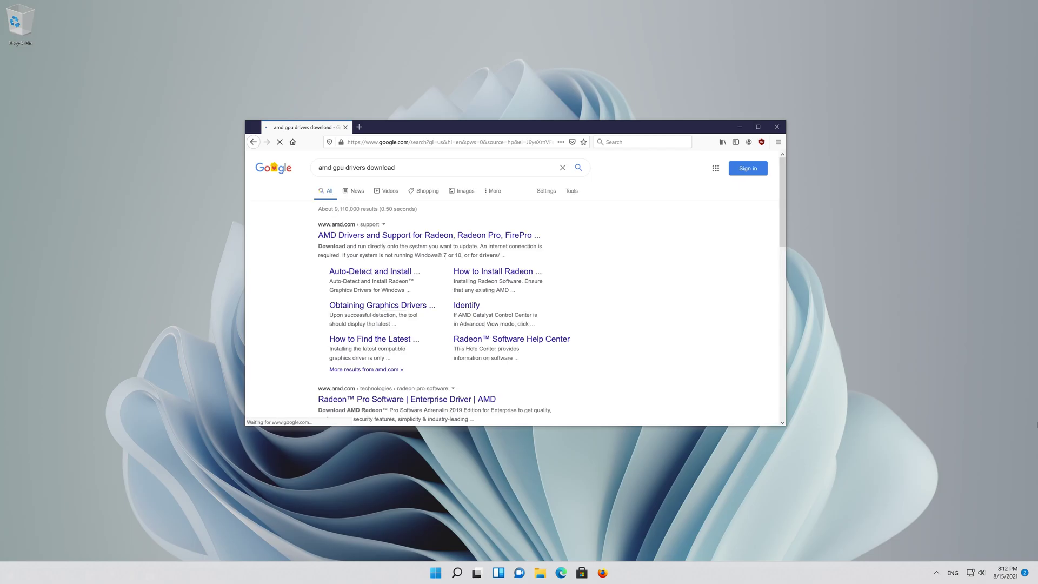
- Open AMD's Drivers and Support page from the results and save the auto-detect Radeon Software Adrenalin 2020 20.2.2 minimal setup file
click(411, 237)
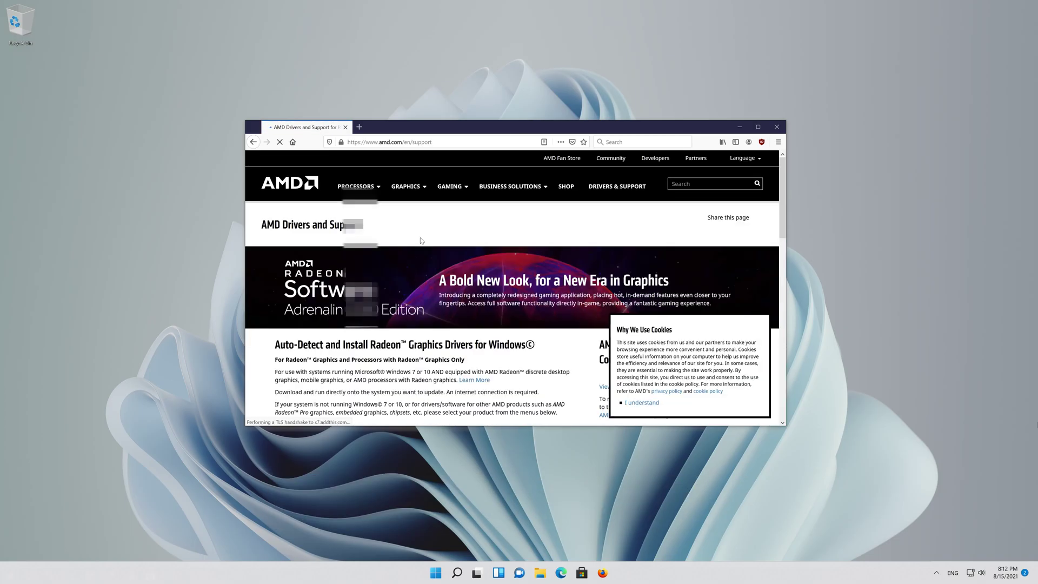
scroll(421, 241, down, 2)
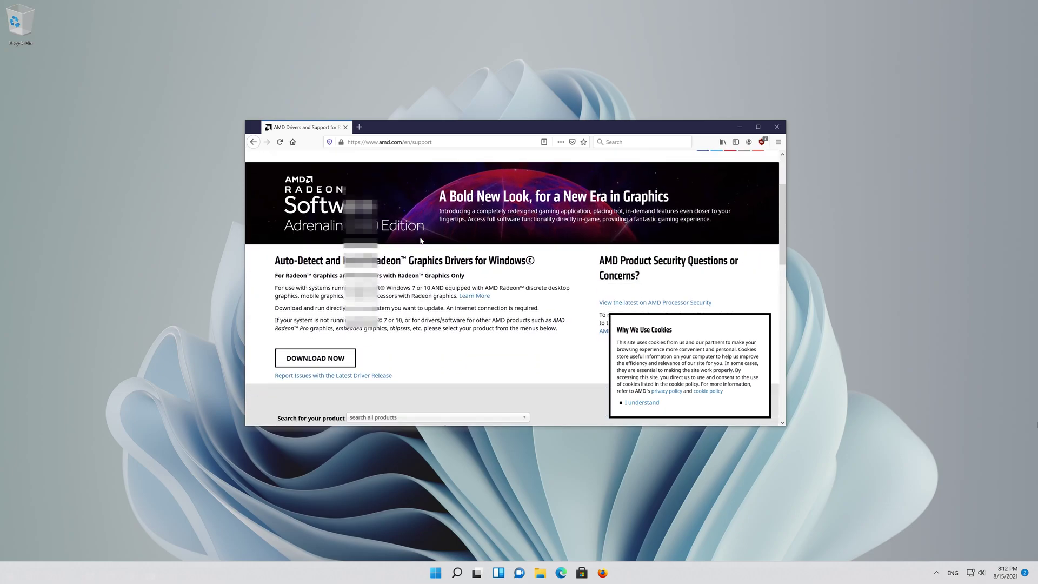
click(306, 363)
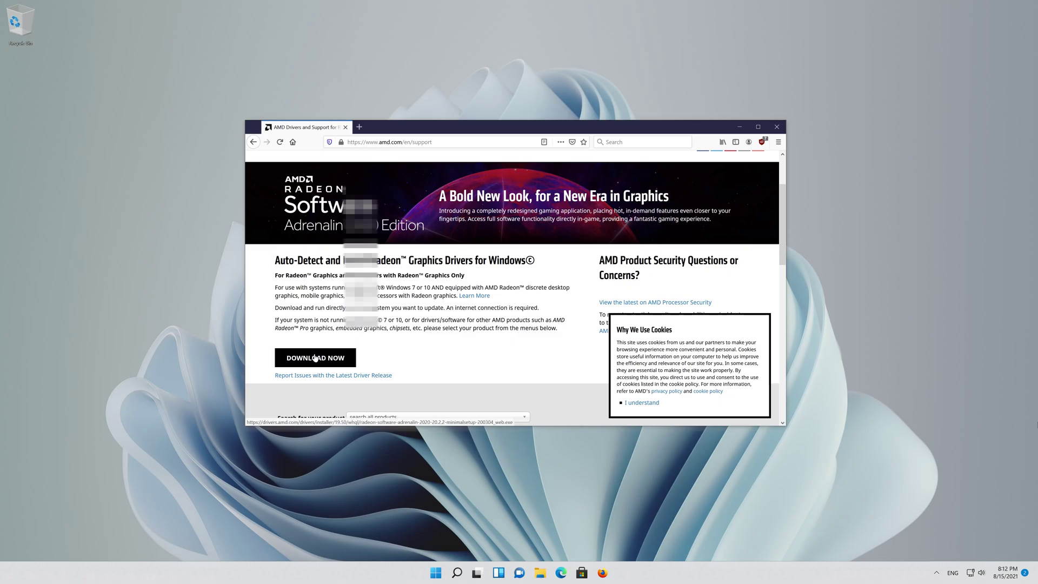
click(315, 357)
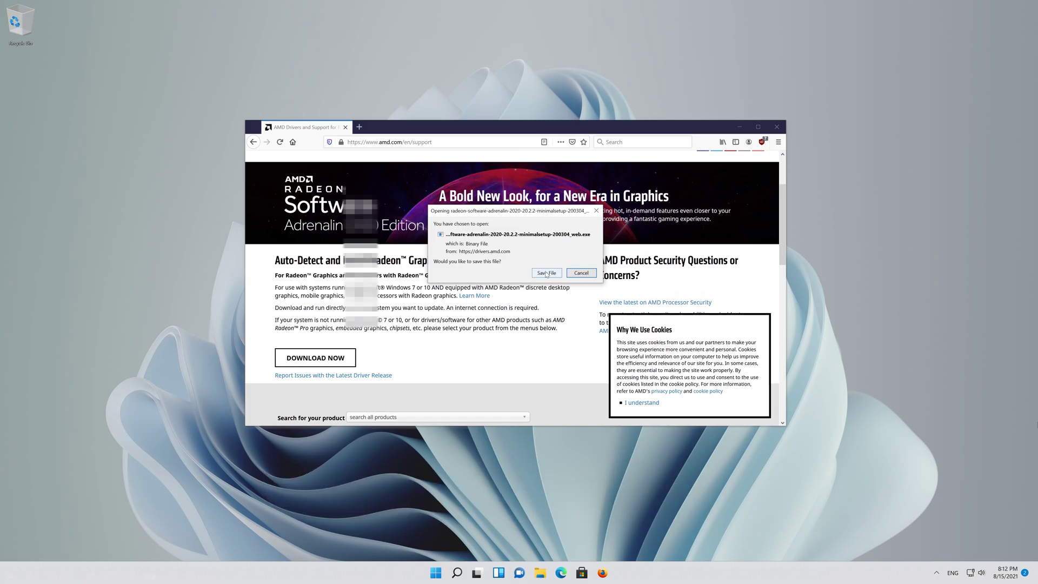
click(546, 273)
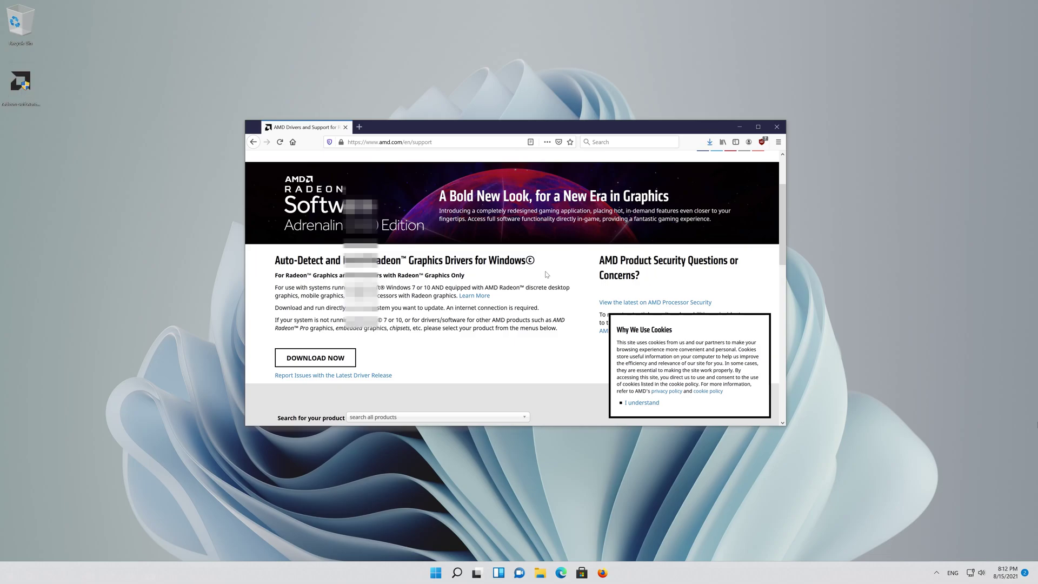
- Close the browser, run the downloaded Radeon Software installer, allow it to make changes and start the installation in the default destination folder
click(781, 127)
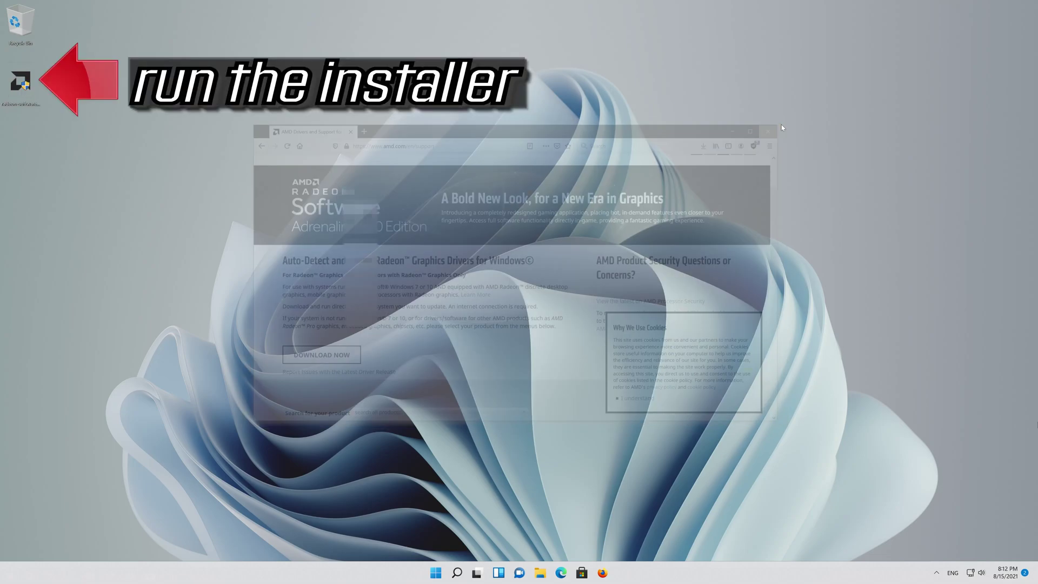
double_click(14, 90)
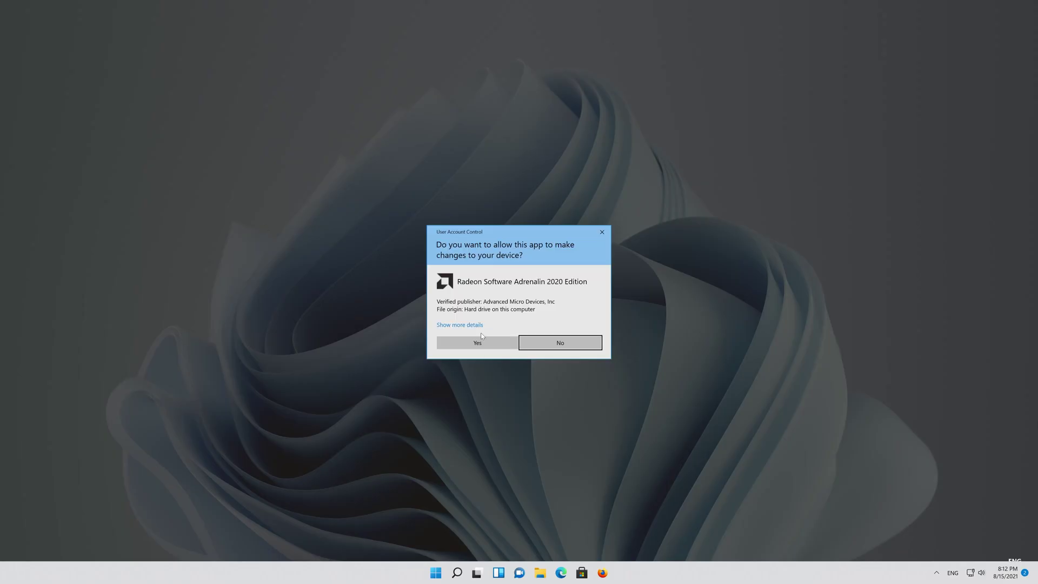
click(458, 343)
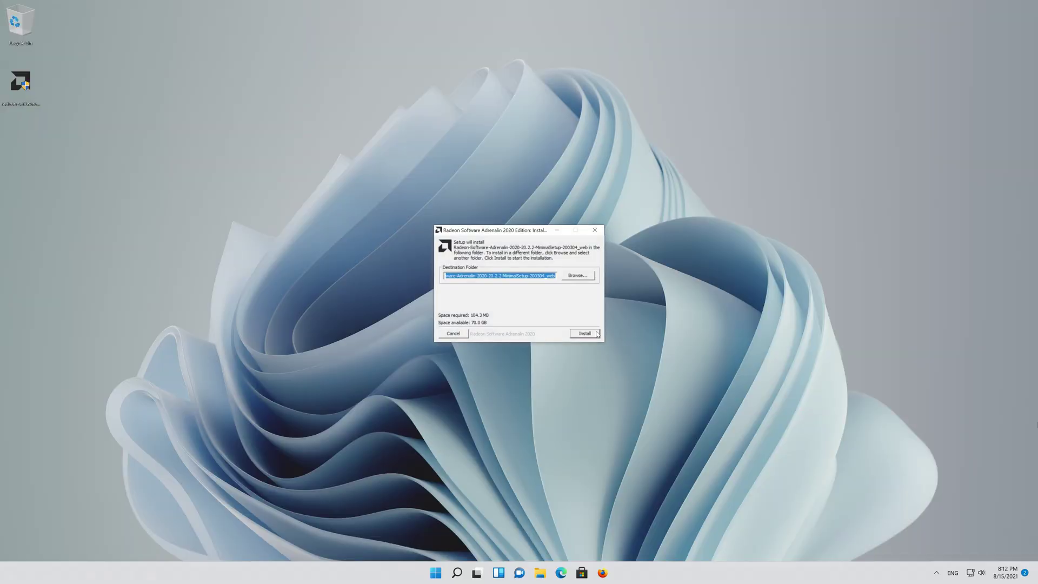
click(585, 334)
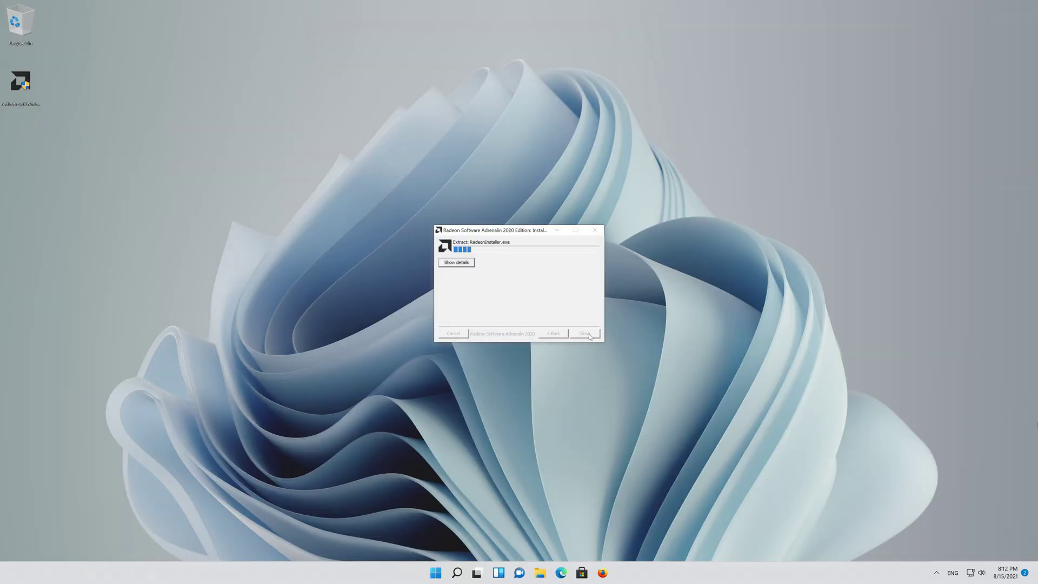